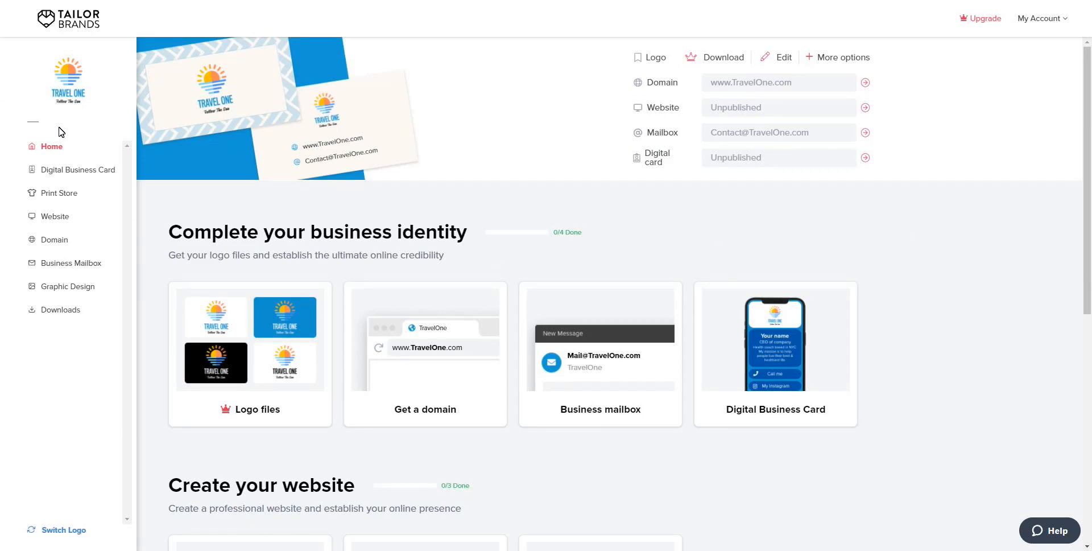
Search for the business domain travelone.com and review the suggested alternatives
{"action": "left_click", "coordinate": [56, 245]}
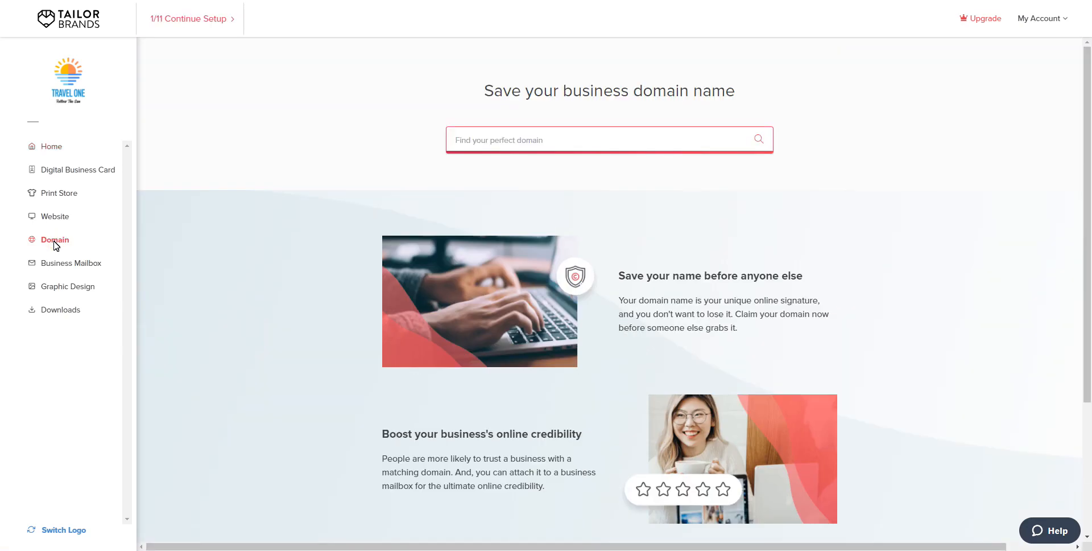
{"action": "left_click", "coordinate": [460, 140]}
{"action": "left_click", "coordinate": [763, 142]}
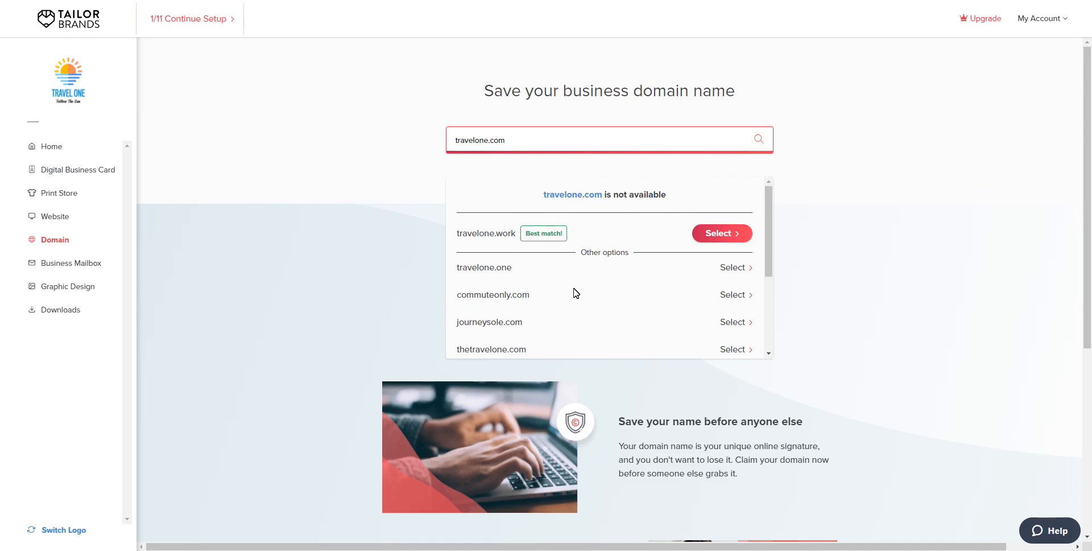
{"action": "scroll", "coordinate": [602, 293], "scroll_direction": "down", "scroll_amount": 1}
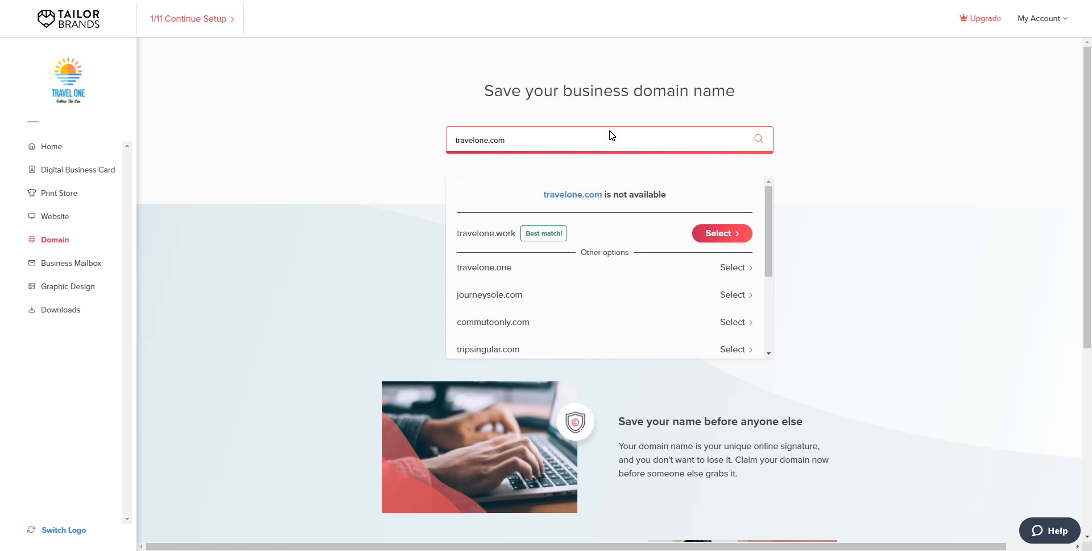
Search for the domain travelonefollowthesun.com and select it for registration
{"action": "left_click", "coordinate": [487, 140]}
{"action": "type", "text": "followthesun"}
{"action": "left_click", "coordinate": [759, 140]}
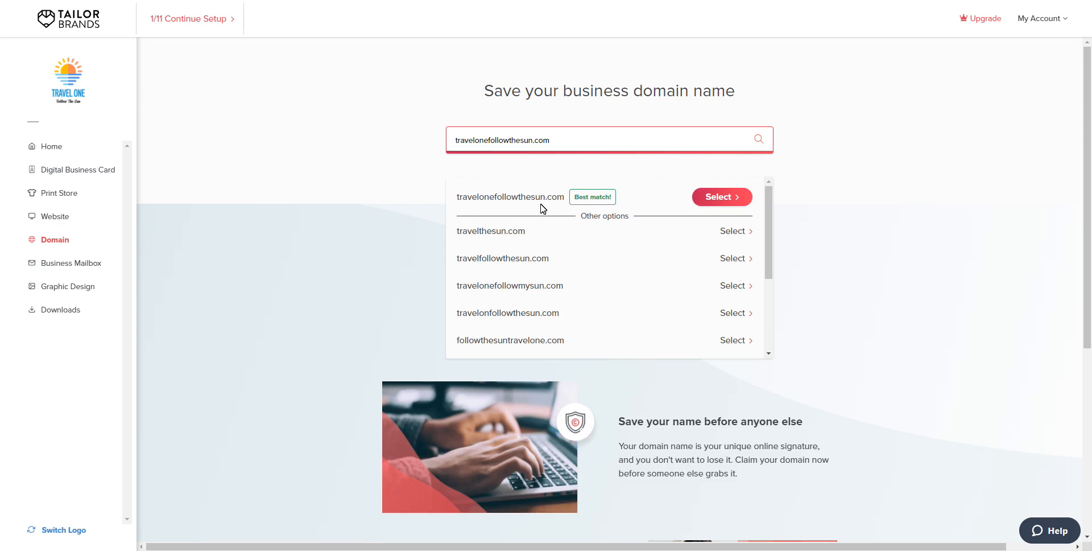
{"action": "left_click", "coordinate": [724, 196]}
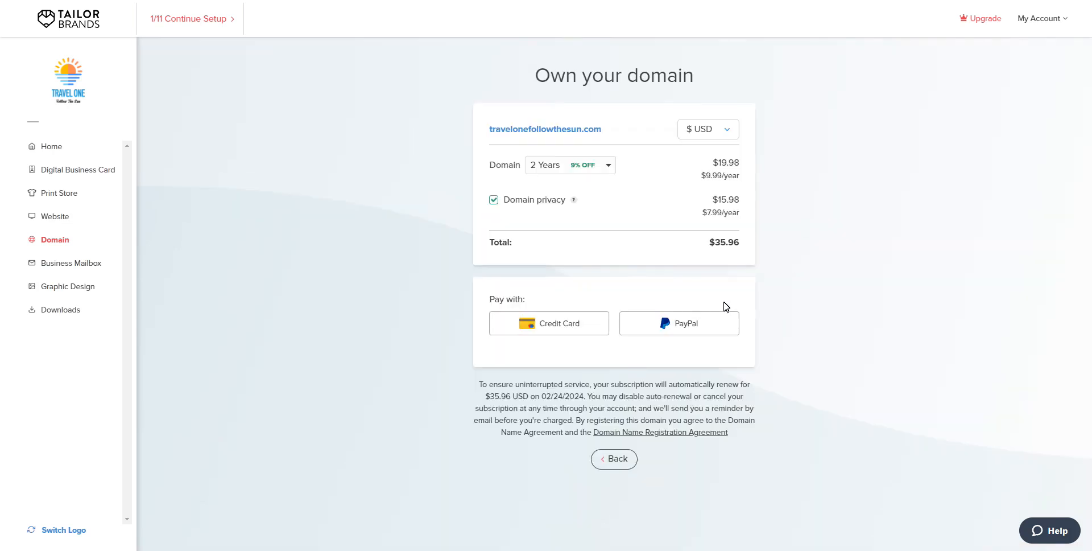
Set the domain registration term to 1 Year, then disable domain privacy and enable it again
{"action": "left_click", "coordinate": [610, 166]}
{"action": "left_click", "coordinate": [547, 188]}
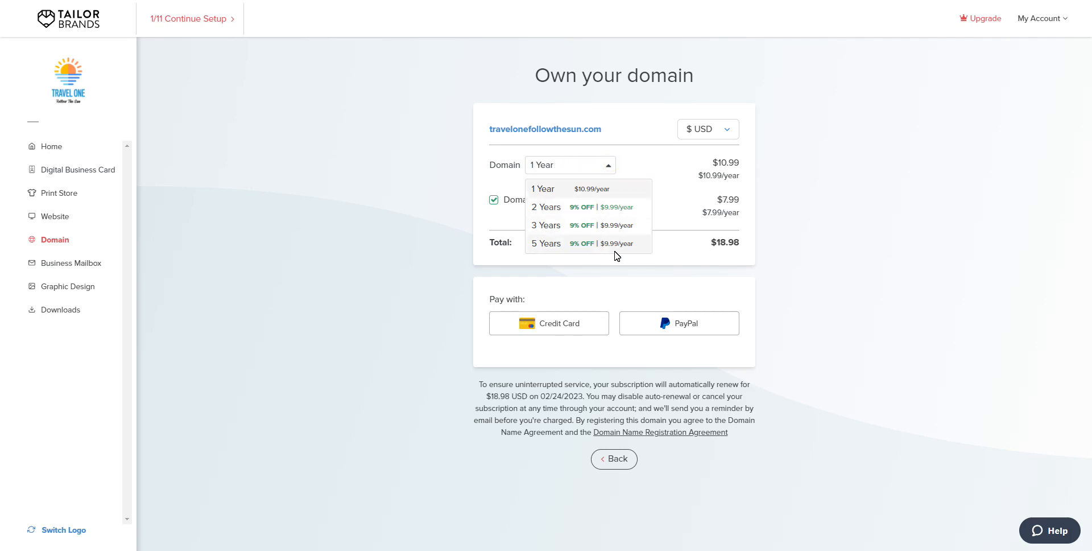
{"action": "left_click", "coordinate": [617, 214]}
{"action": "left_click", "coordinate": [558, 194]}
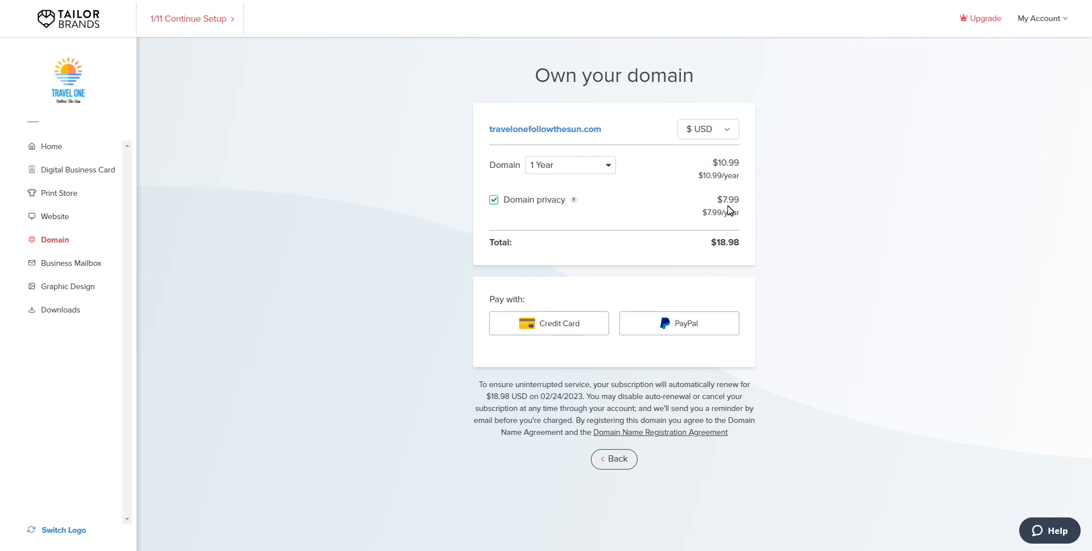
{"action": "left_click", "coordinate": [494, 202]}
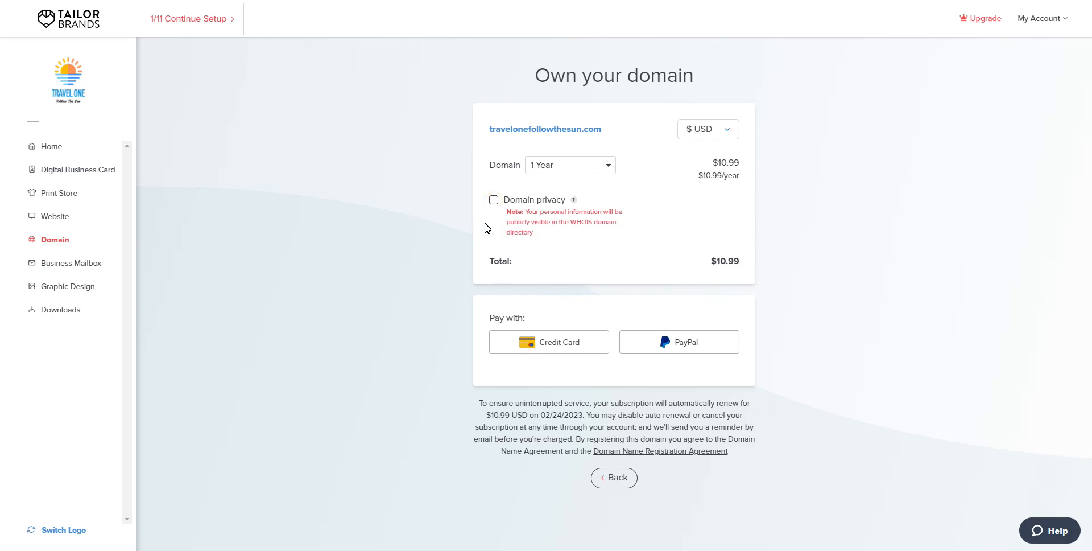
{"action": "left_click", "coordinate": [494, 202]}
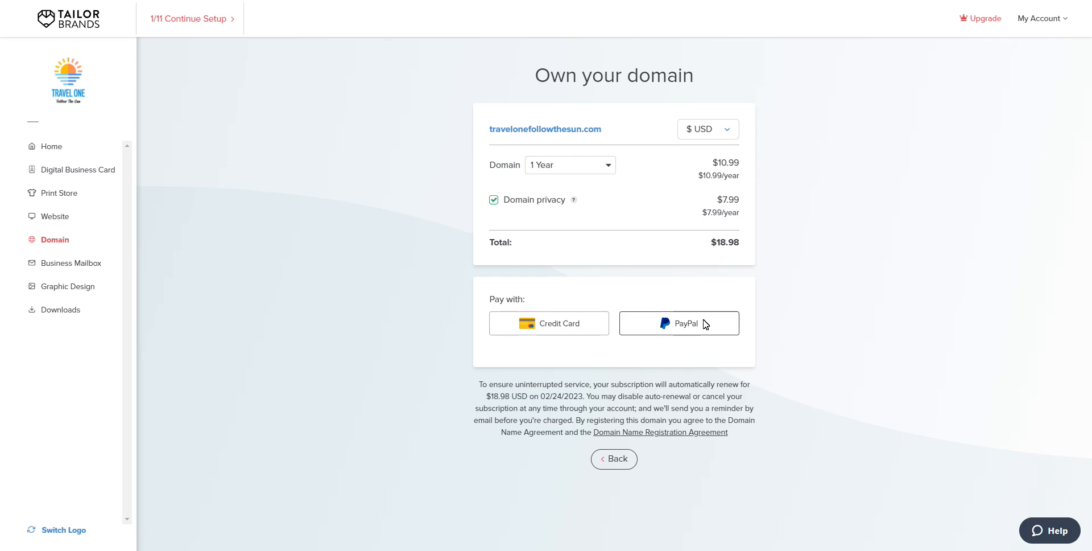
{"action": "scroll", "coordinate": [945, 284], "scroll_direction": "down", "scroll_amount": 10}
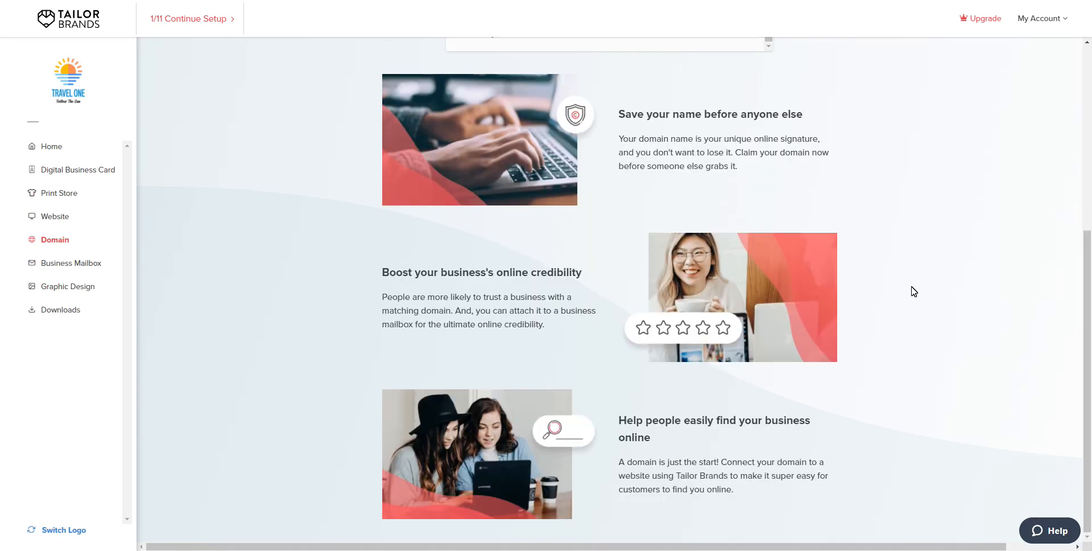
{"action": "left_click", "coordinate": [46, 148]}
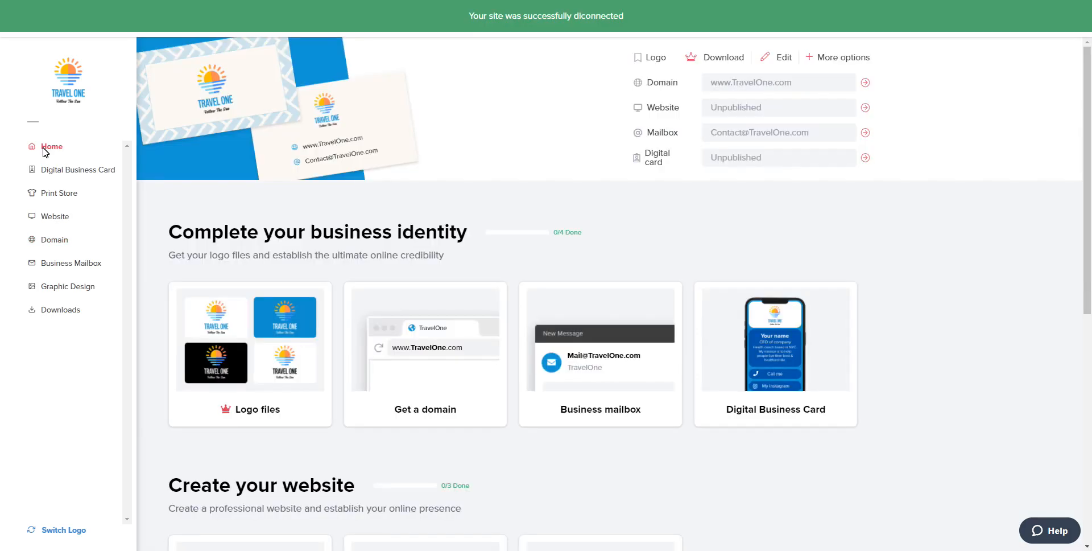
{"action": "left_click", "coordinate": [55, 219]}
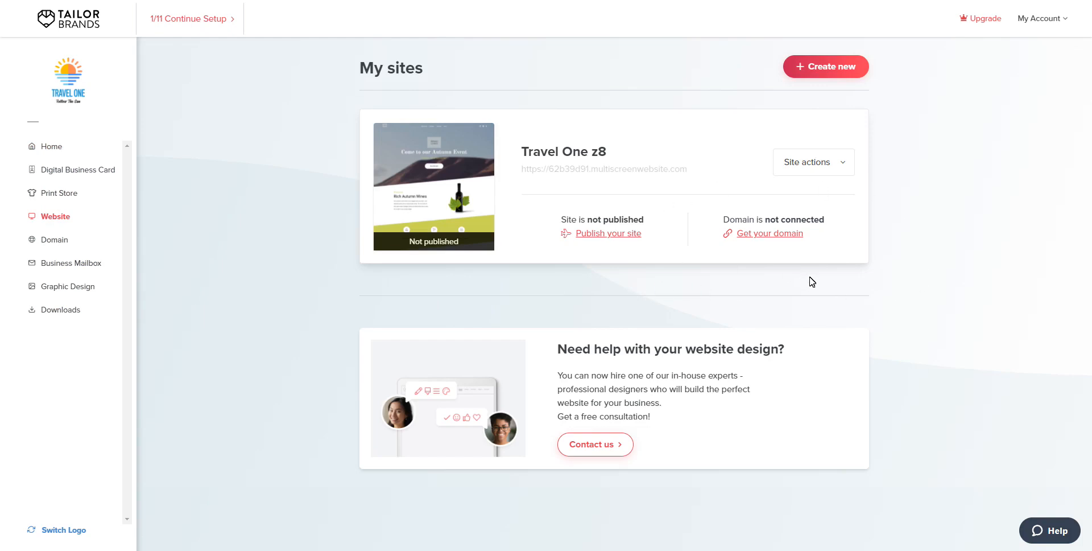
{"action": "left_click", "coordinate": [769, 234]}
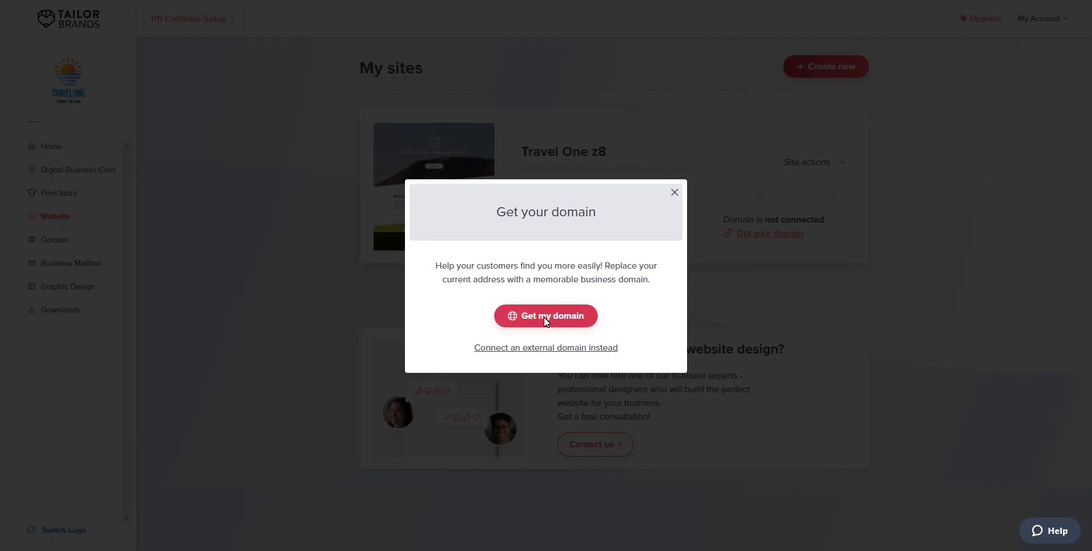
{"action": "left_click", "coordinate": [546, 348]}
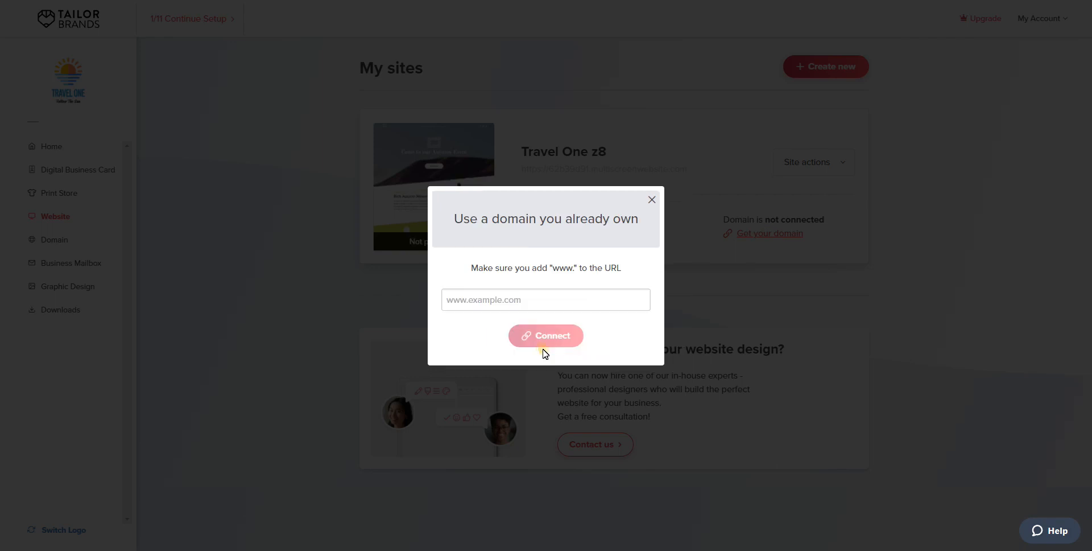
{"action": "left_click", "coordinate": [490, 301]}
{"action": "type", "text": "shoppingcartuk.com"}
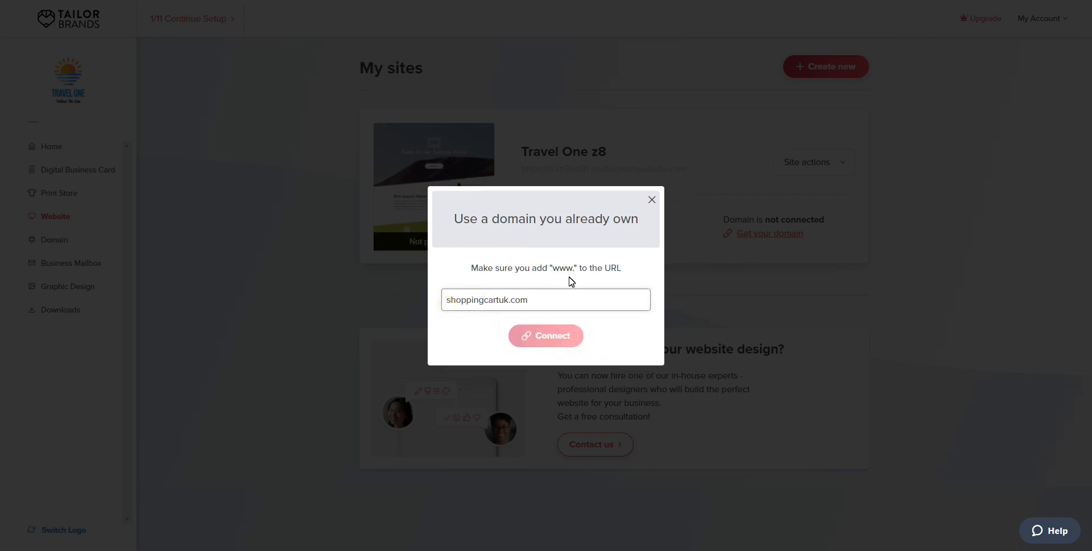
{"action": "type", "text": "www."}
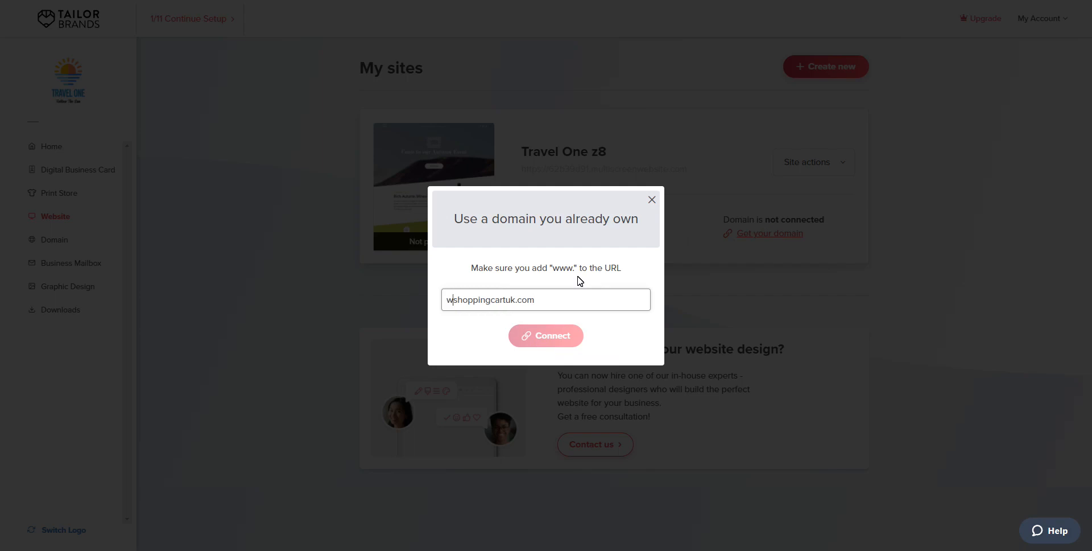
{"action": "left_click", "coordinate": [545, 337]}
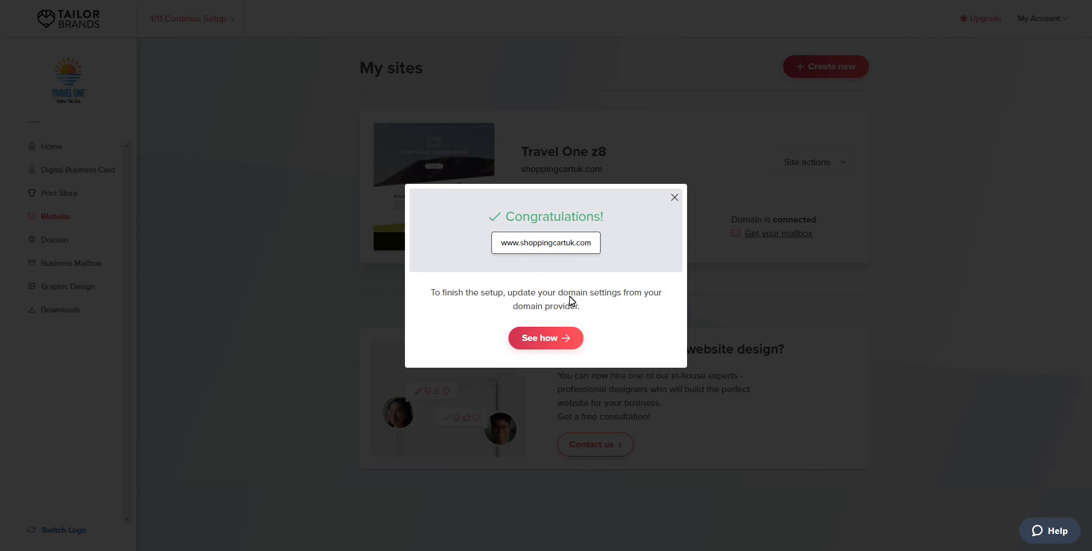
Open the external domain setup instructions and find the DNS records required at the domain provider
{"action": "left_click", "coordinate": [538, 343]}
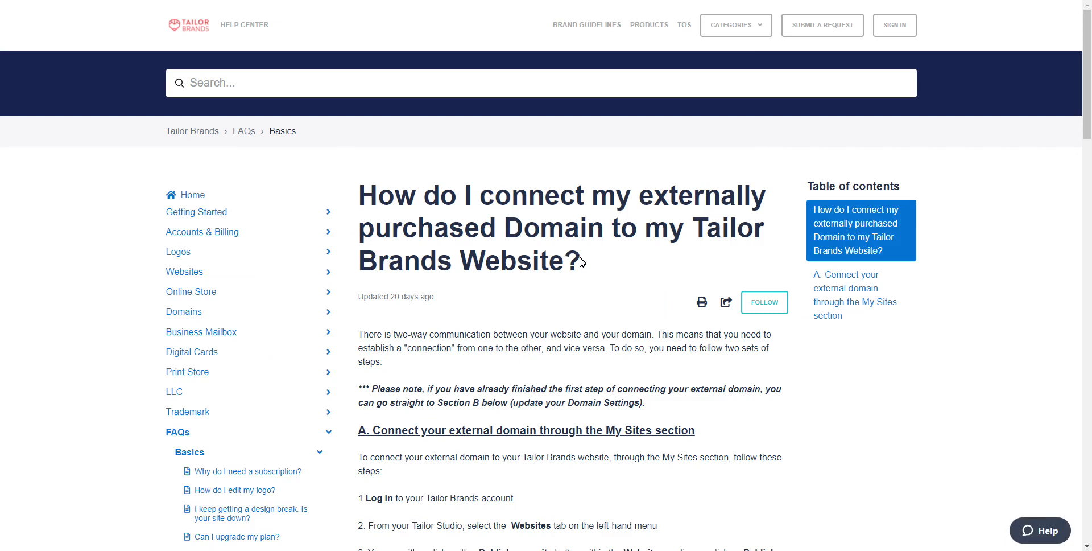
{"action": "scroll", "coordinate": [740, 307], "scroll_direction": "down", "scroll_amount": 14}
{"action": "scroll", "coordinate": [695, 312], "scroll_direction": "down", "scroll_amount": 9}
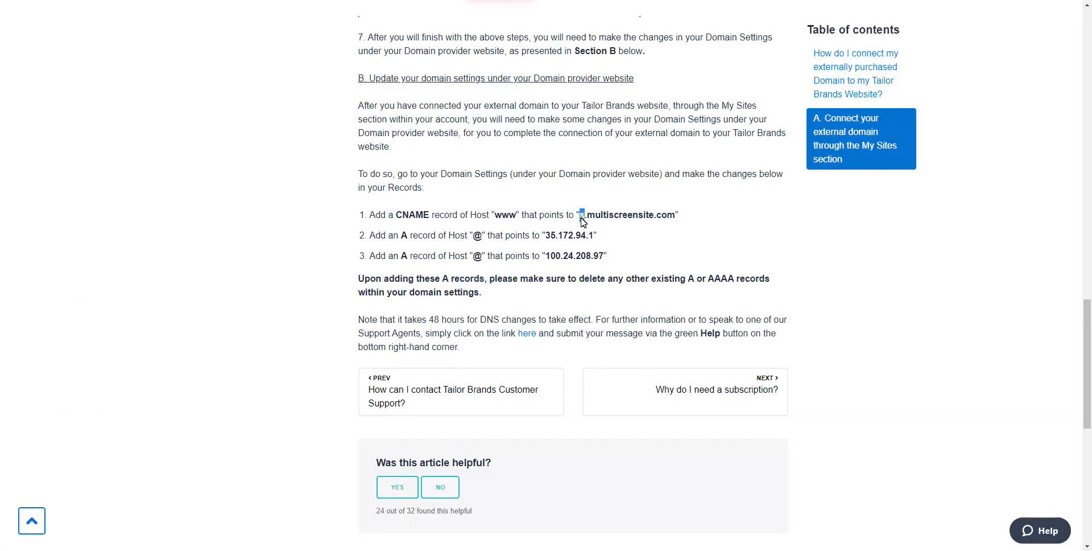
In Bluehost's DNS Manager, add a CNAME record with host www pointing to s.multiscreensite.com and a TTL of 4 Hours
{"action": "left_click_drag", "start_coordinate": [578, 216], "coordinate": [703, 243]}
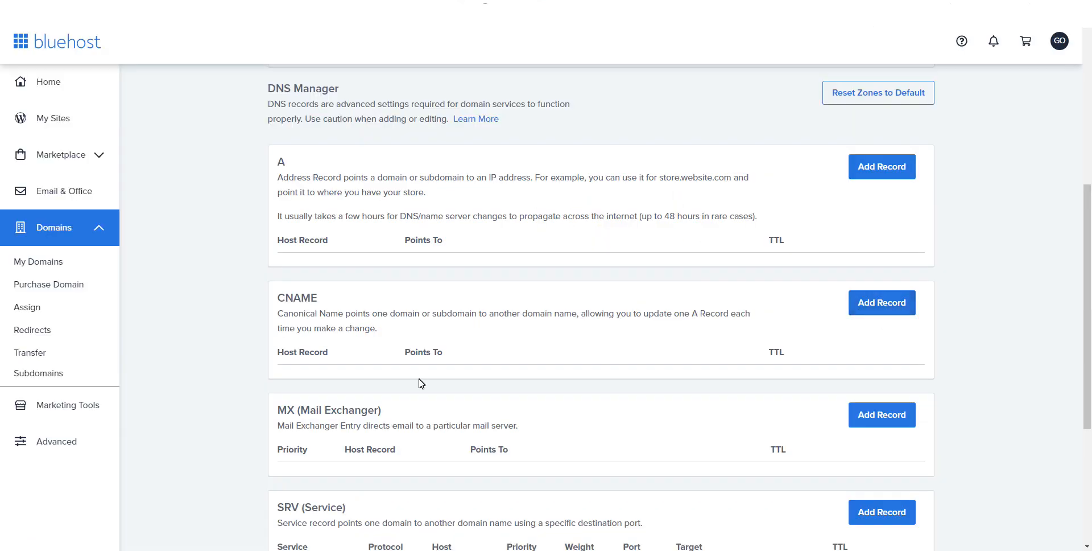
{"action": "left_click", "coordinate": [883, 302]}
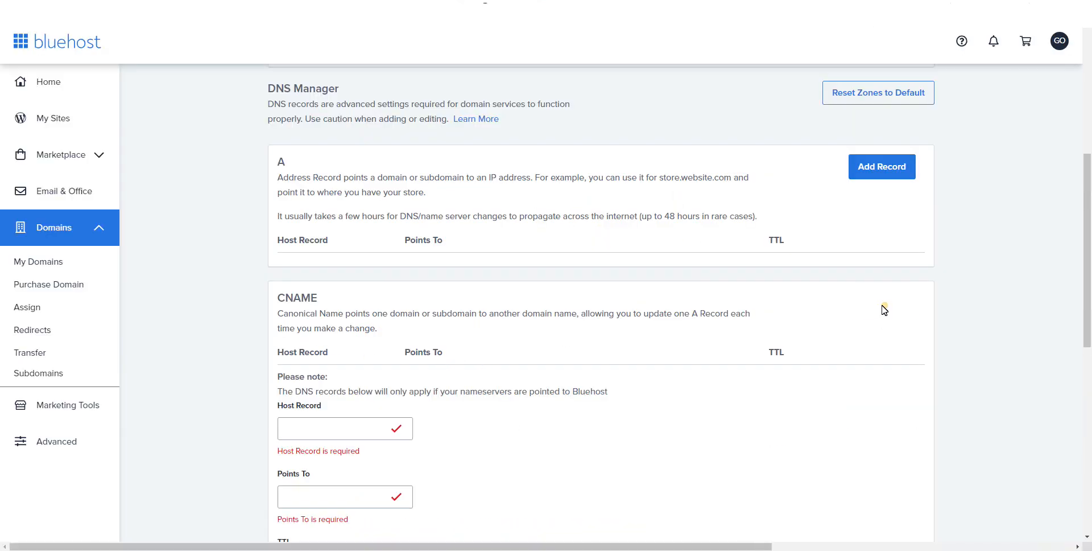
{"action": "left_click", "coordinate": [322, 428]}
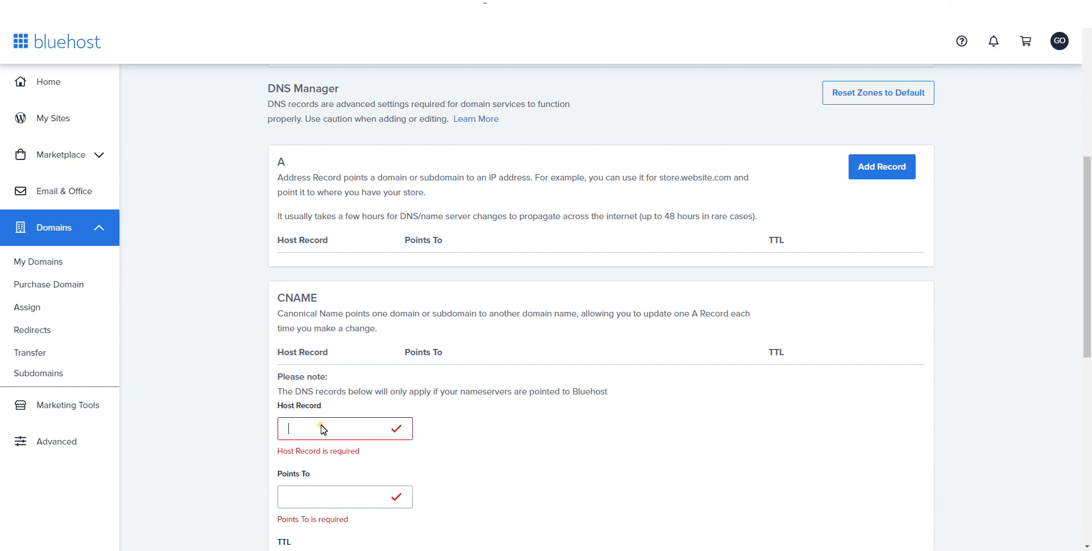
{"action": "type", "text": "www"}
{"action": "left_click", "coordinate": [297, 479]}
{"action": "type", "text": "s.multiscreensite.com"}
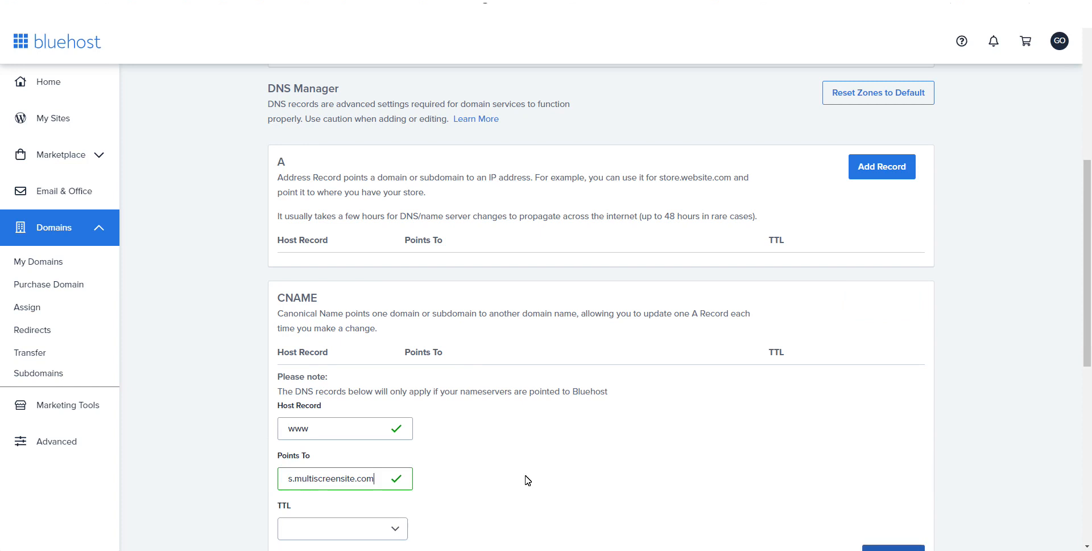
{"action": "scroll", "coordinate": [479, 434], "scroll_direction": "down", "scroll_amount": 1}
{"action": "scroll", "coordinate": [480, 435], "scroll_direction": "down", "scroll_amount": 1}
{"action": "left_click", "coordinate": [398, 416]}
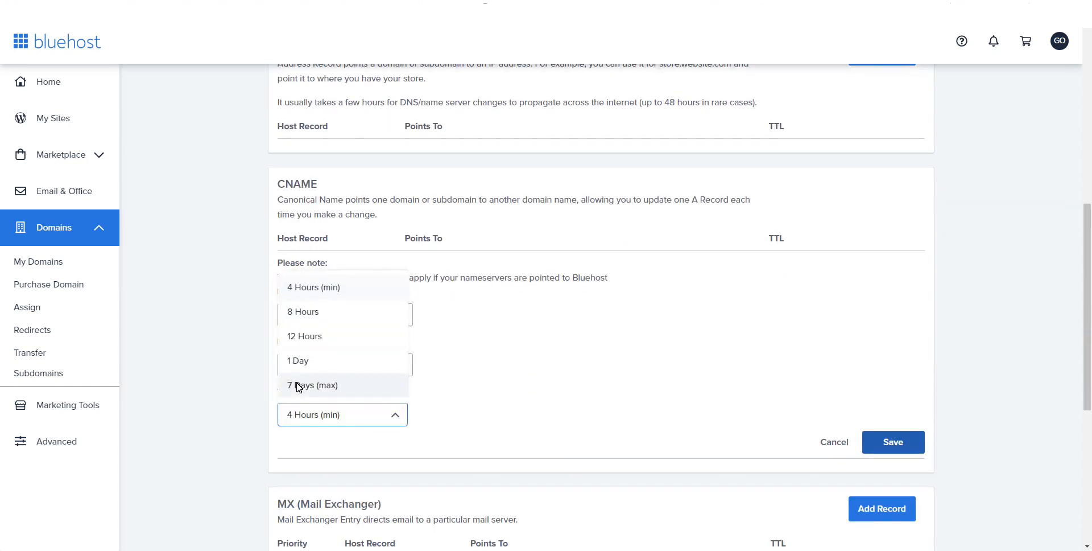
{"action": "left_click", "coordinate": [309, 286]}
{"action": "left_click", "coordinate": [894, 443]}
{"action": "left_click", "coordinate": [552, 367]}
Copy the first A record address from the help article and add a Bluehost A record for host @ pointing to 35.172.94.1 with TTL 4 Hours
{"action": "key", "text": "ctrl+Tab"}
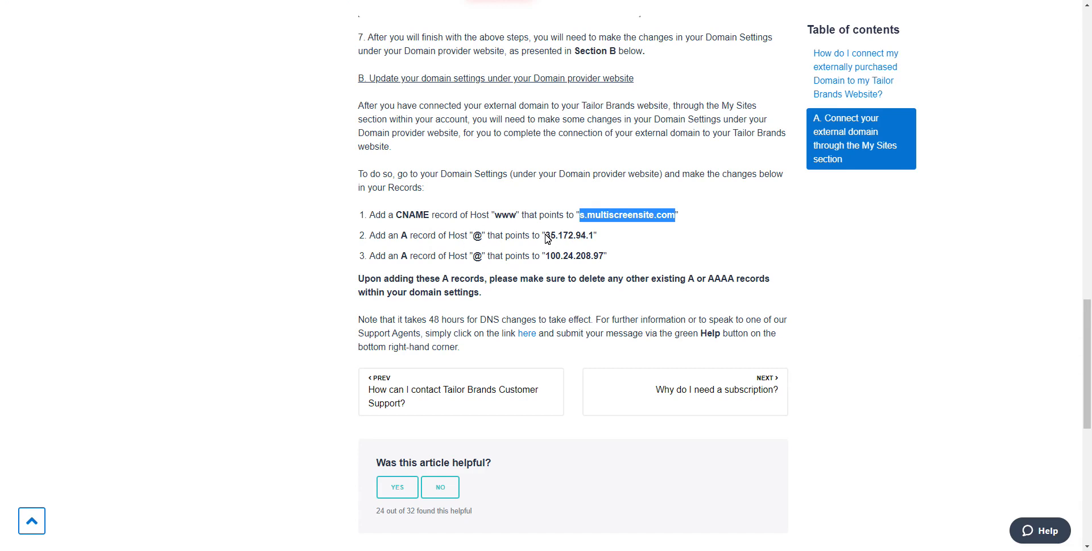
{"action": "left_click_drag", "start_coordinate": [545, 236], "coordinate": [594, 236]}
{"action": "key", "text": "ctrl+c"}
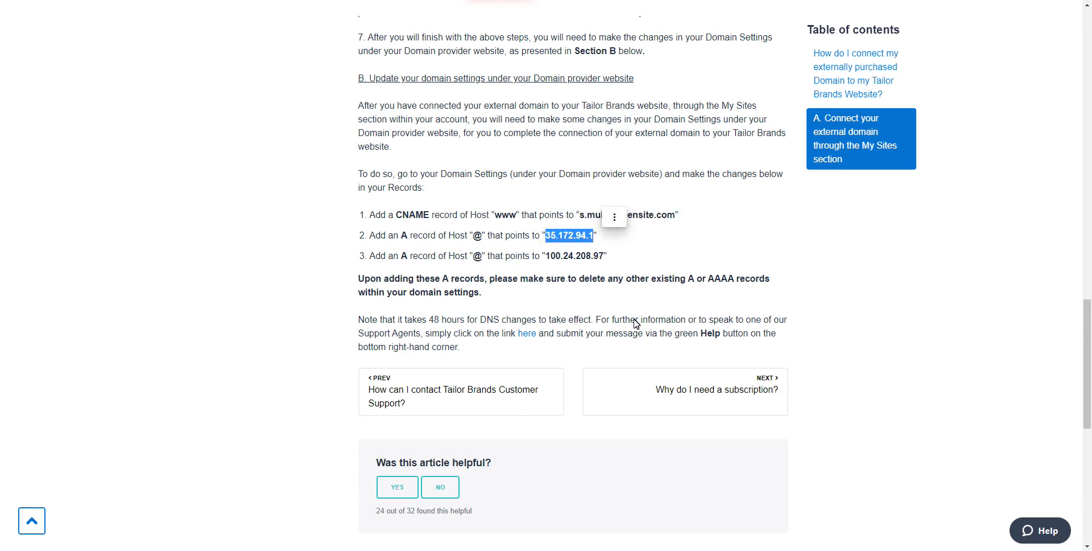
{"action": "key", "text": "ctrl+Tab"}
{"action": "left_click", "coordinate": [888, 115]}
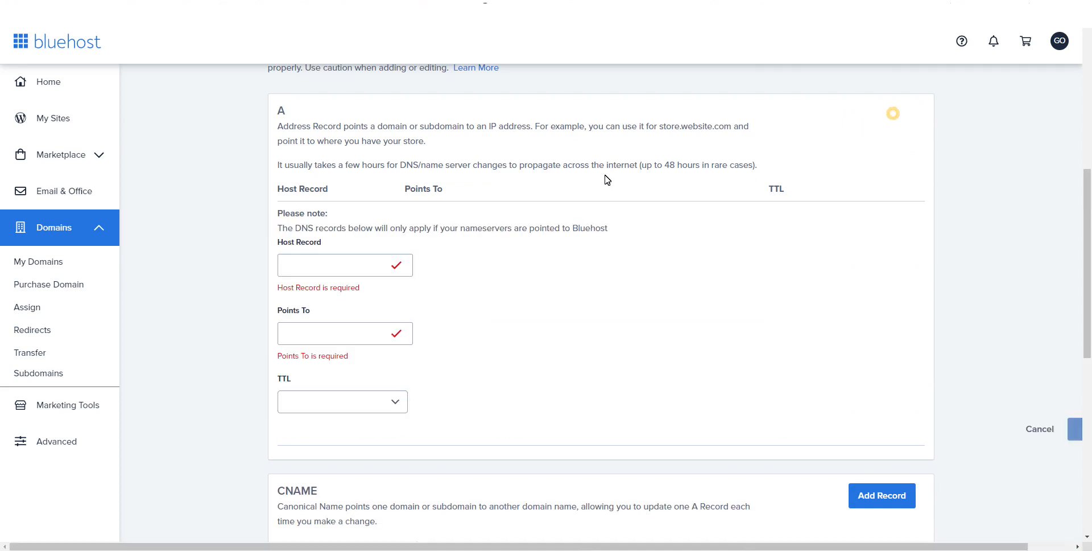
{"action": "left_click", "coordinate": [313, 272]}
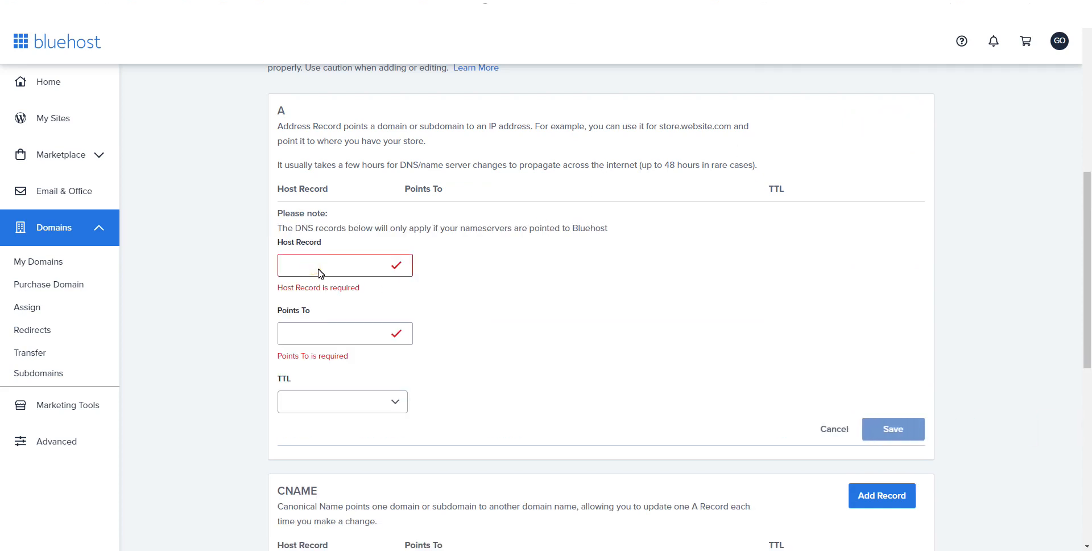
{"action": "type", "text": "@"}
{"action": "left_click", "coordinate": [301, 311]}
{"action": "key", "text": "ctrl+v"}
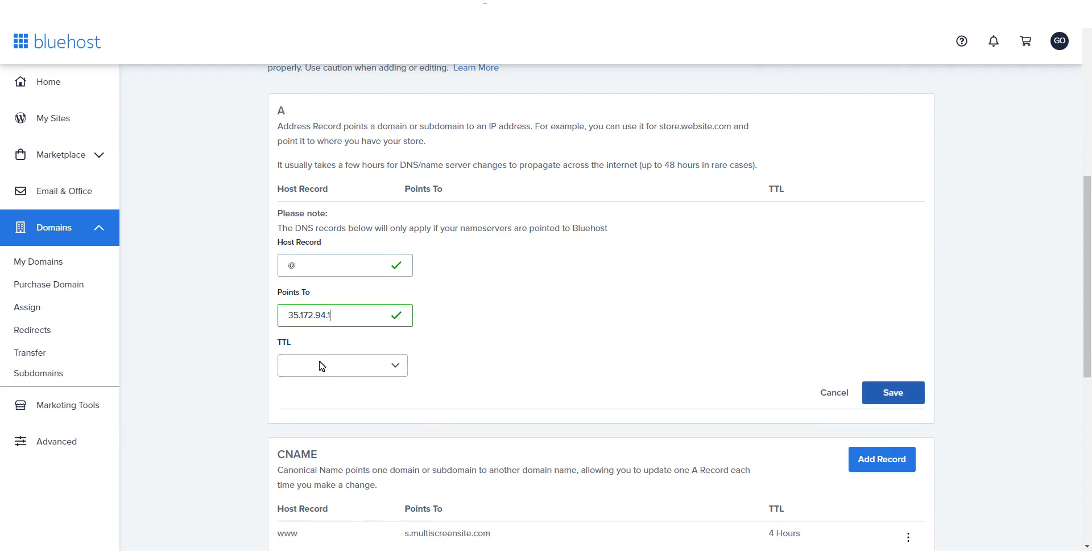
{"action": "left_click", "coordinate": [321, 364]}
{"action": "left_click", "coordinate": [318, 401]}
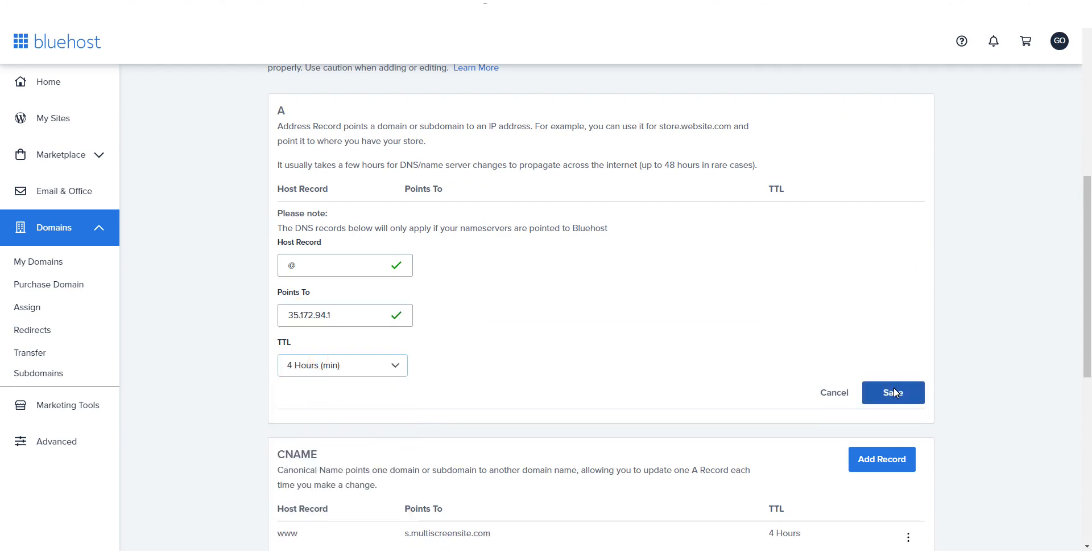
{"action": "left_click", "coordinate": [907, 401]}
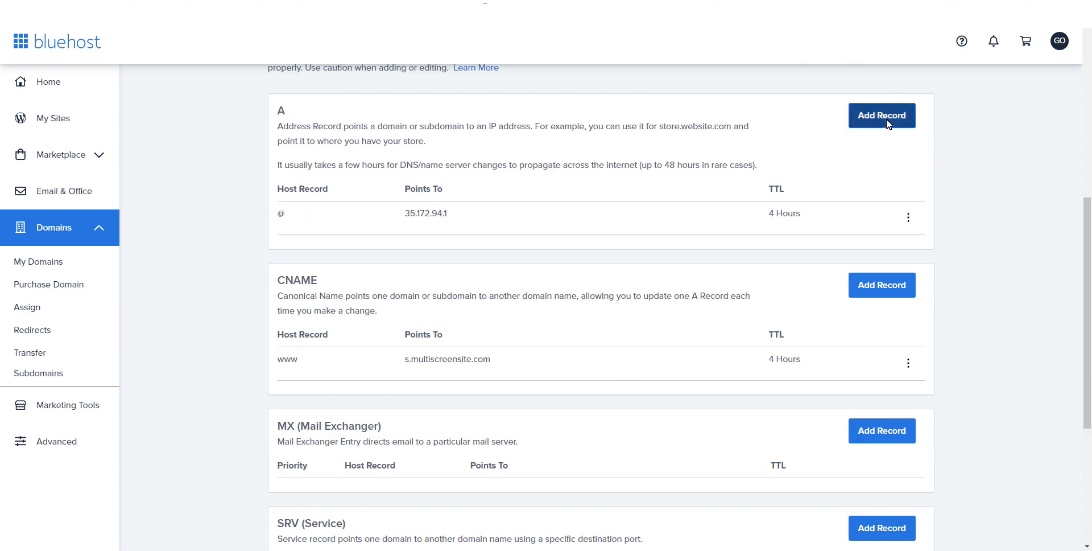
Copy the second address from the help article and add a Bluehost A record for host @ pointing to 100.24.208.97 with TTL 4 Hours
{"action": "key", "text": "alt+Tab"}
{"action": "left_click_drag", "start_coordinate": [546, 256], "coordinate": [605, 261]}
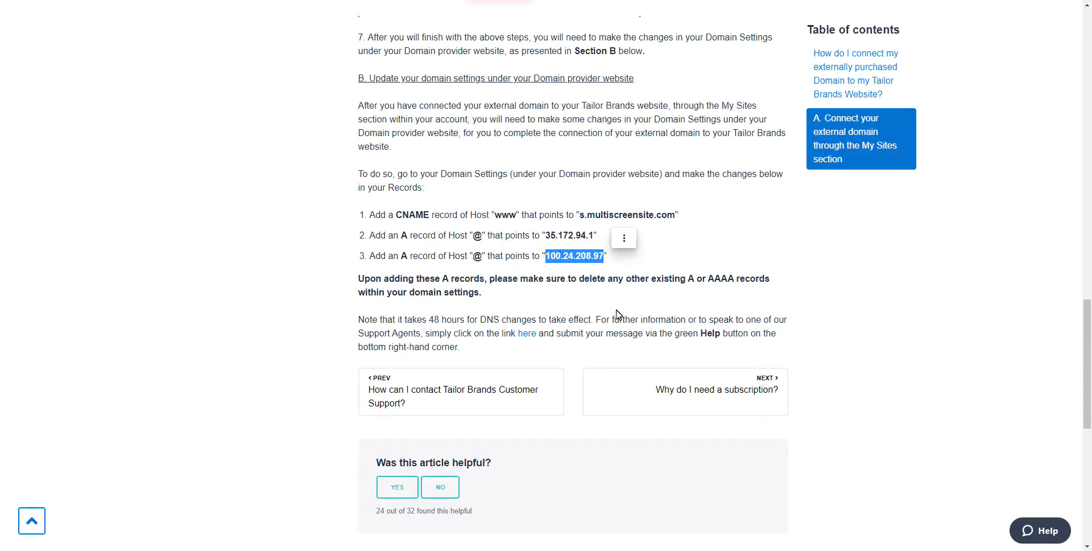
{"action": "key", "text": "ctrl+c"}
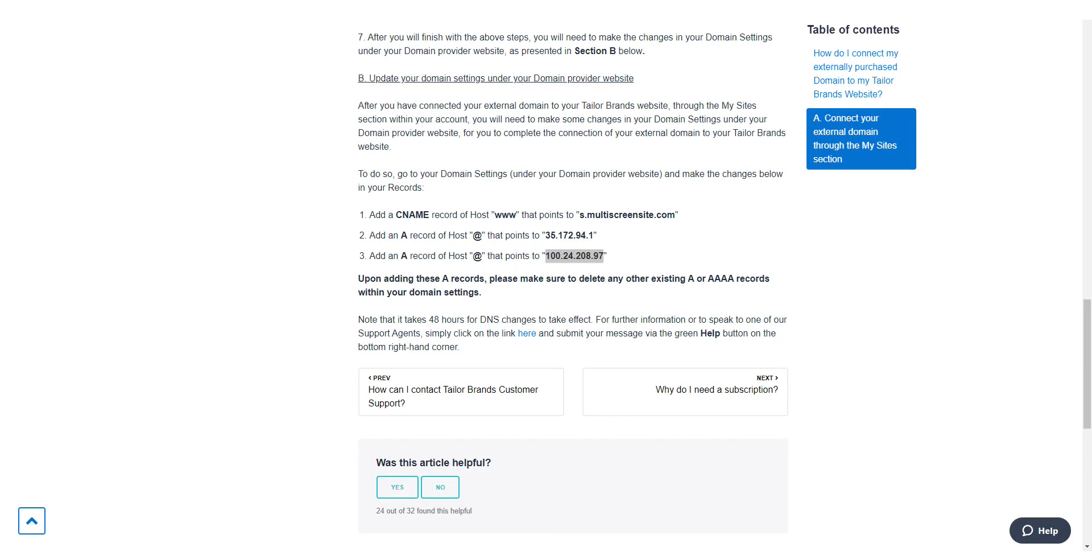
{"action": "key", "text": "alt+Tab"}
{"action": "key", "text": "ctrl+v"}
{"action": "left_click", "coordinate": [351, 364]}
{"action": "left_click", "coordinate": [319, 397]}
{"action": "left_click", "coordinate": [893, 392]}
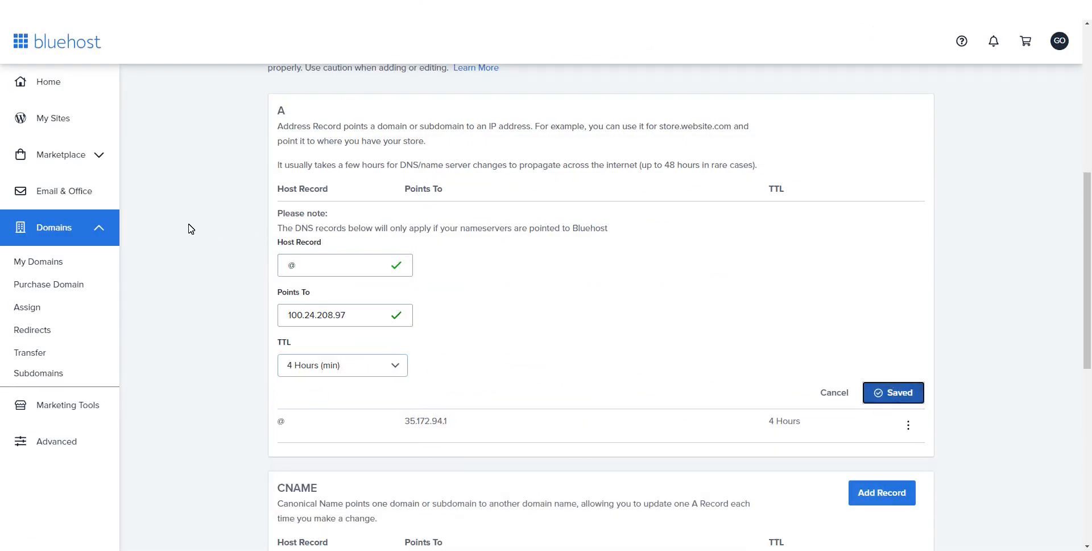
{"action": "scroll", "coordinate": [629, 311], "scroll_direction": "up", "scroll_amount": 3}
{"action": "scroll", "coordinate": [629, 313], "scroll_direction": "up", "scroll_amount": 2}
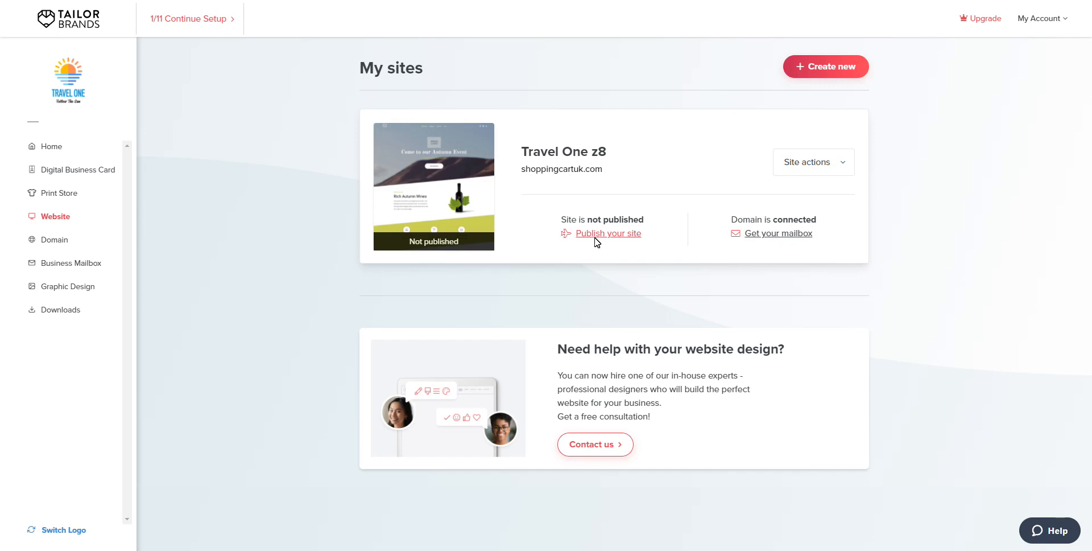
Try to publish the Travel One z8 site from Tailor Brands and dismiss the subscription dialog
{"action": "left_click", "coordinate": [613, 234]}
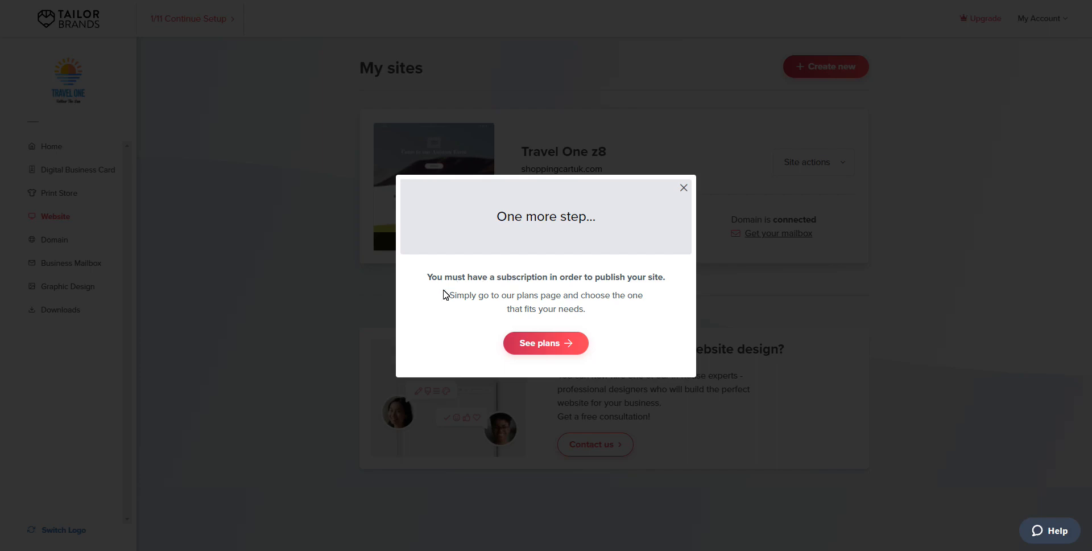
{"action": "left_click", "coordinate": [684, 187]}
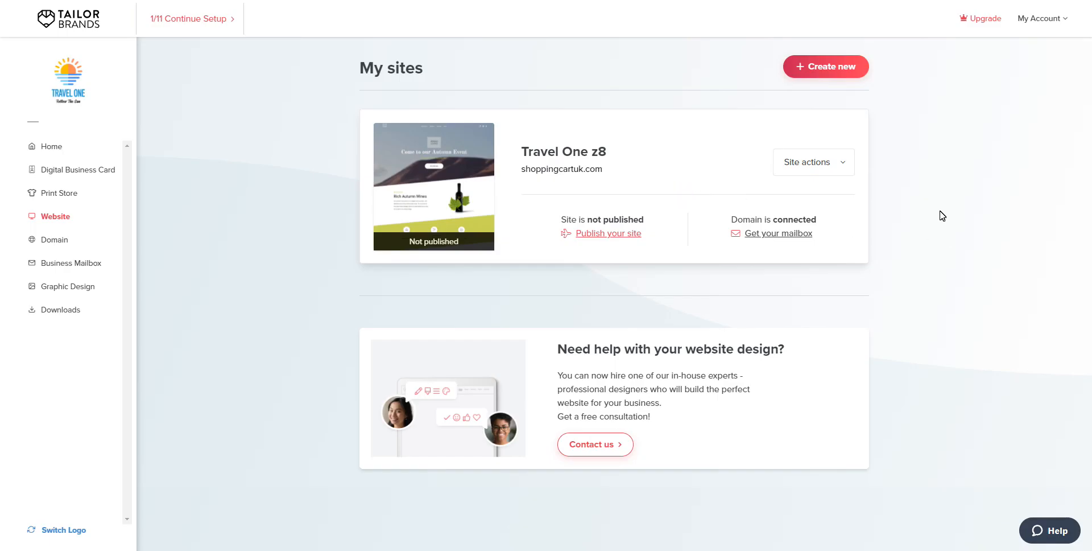